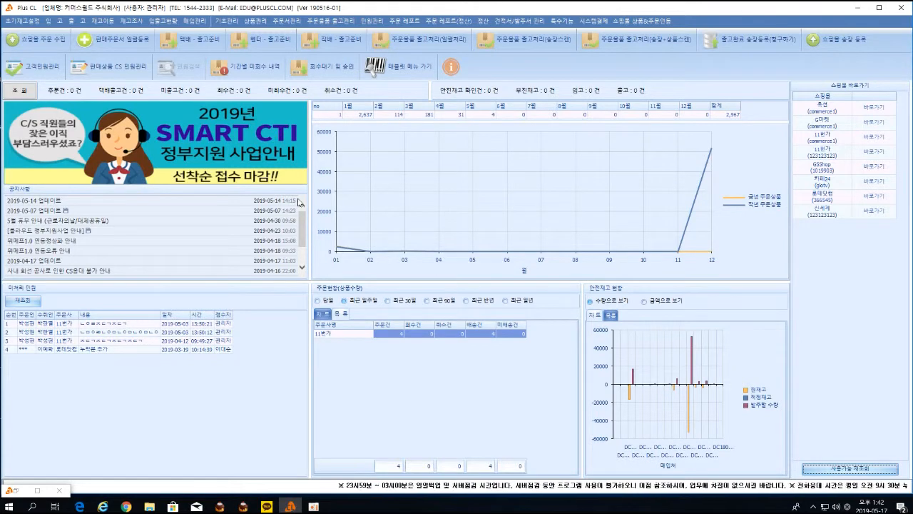
Step: Open 판매상품 CS민원관리 and review both orders, their products and the processing history of the second order
click(128, 73)
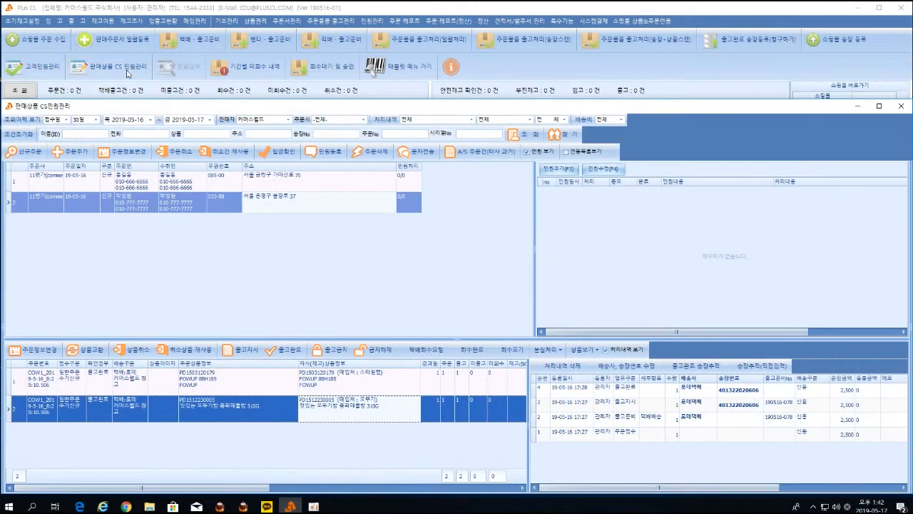
click(145, 189)
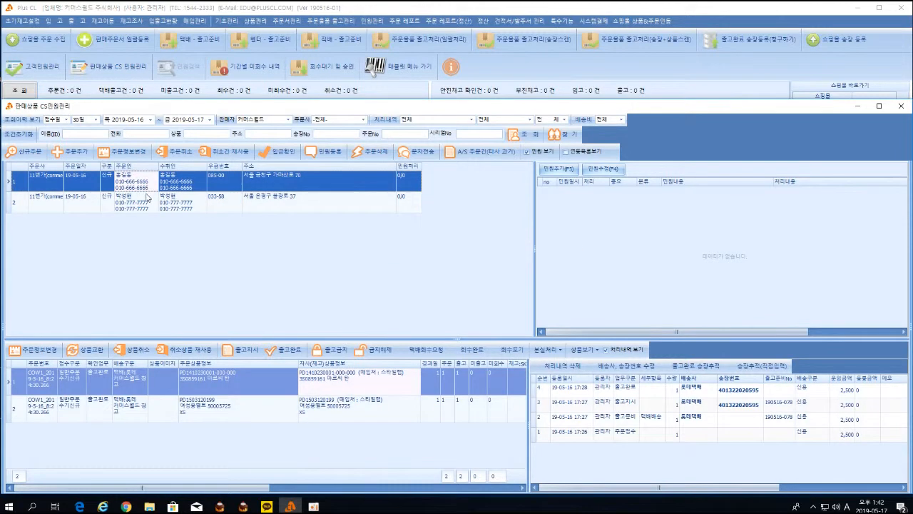
click(147, 200)
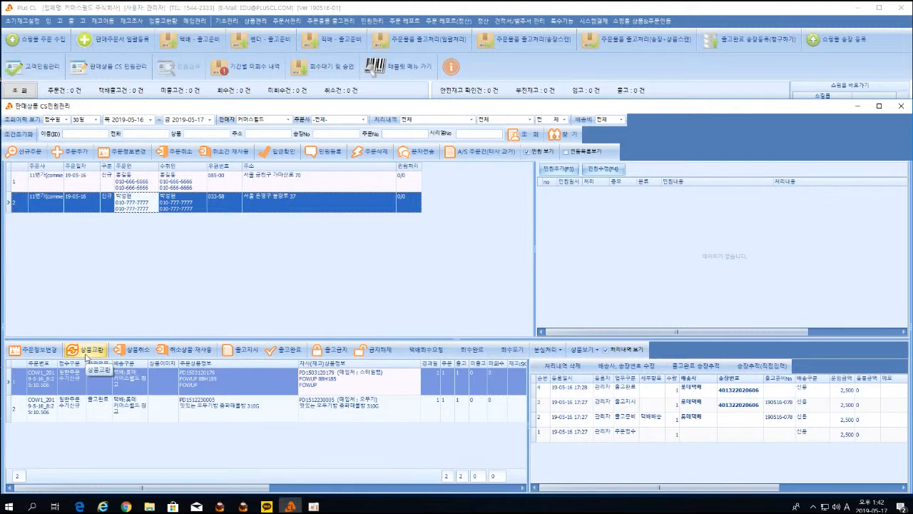
click(312, 383)
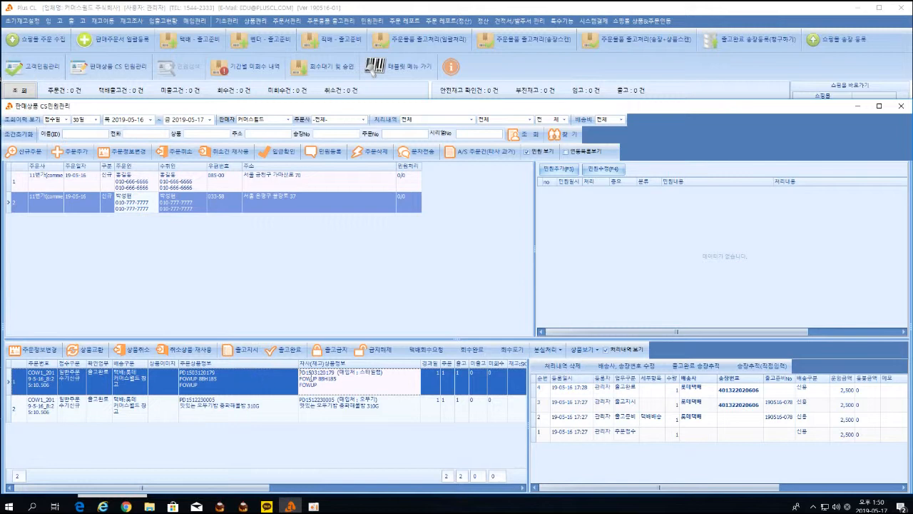
click(606, 391)
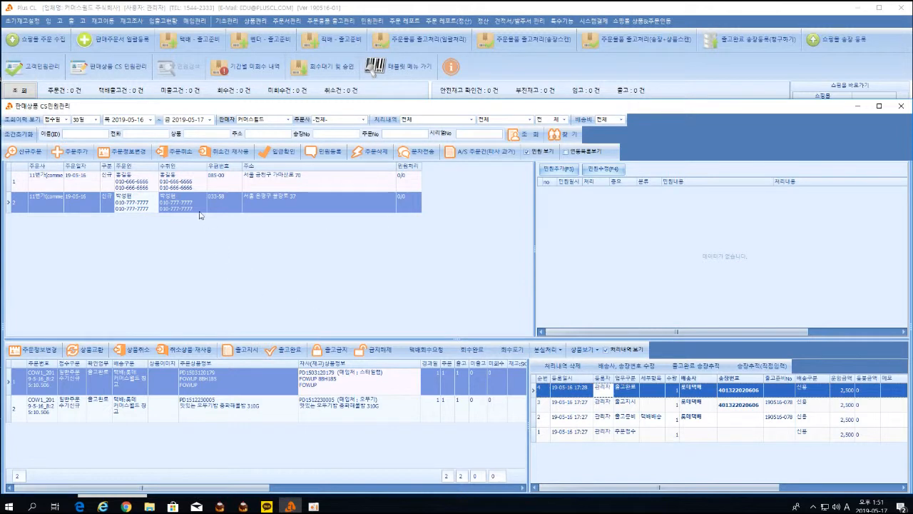
Step: Cancel both products of the first order with cancellation reason 고객변심 and return shipping 착불, and check their 미회수 quantities
click(214, 181)
drag(185, 380, 187, 410)
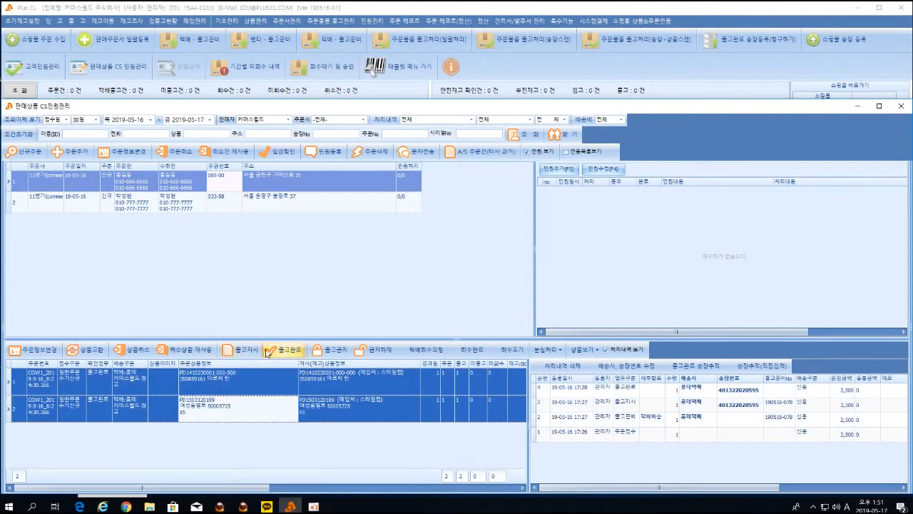
click(144, 352)
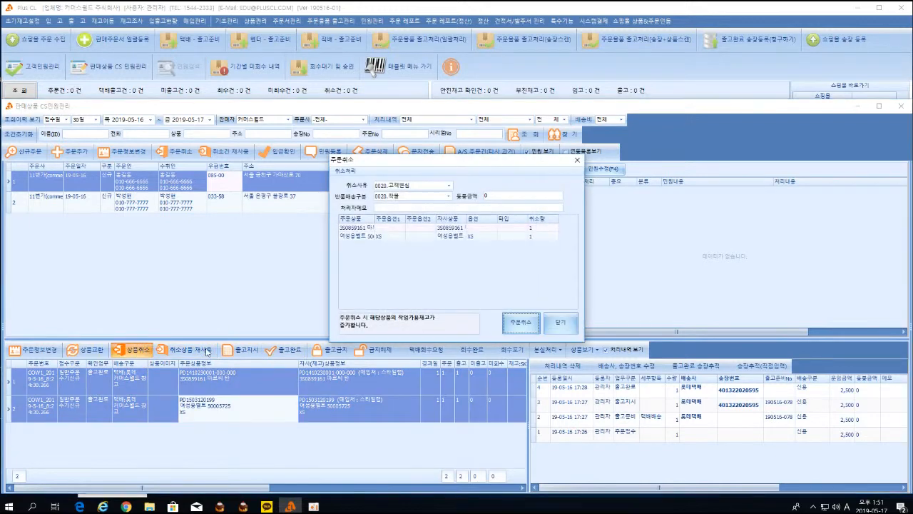
click(519, 325)
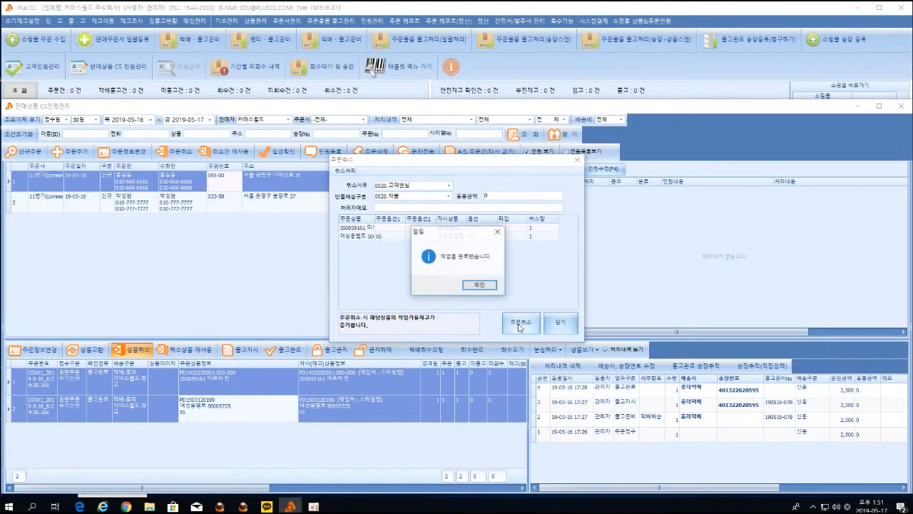
click(481, 285)
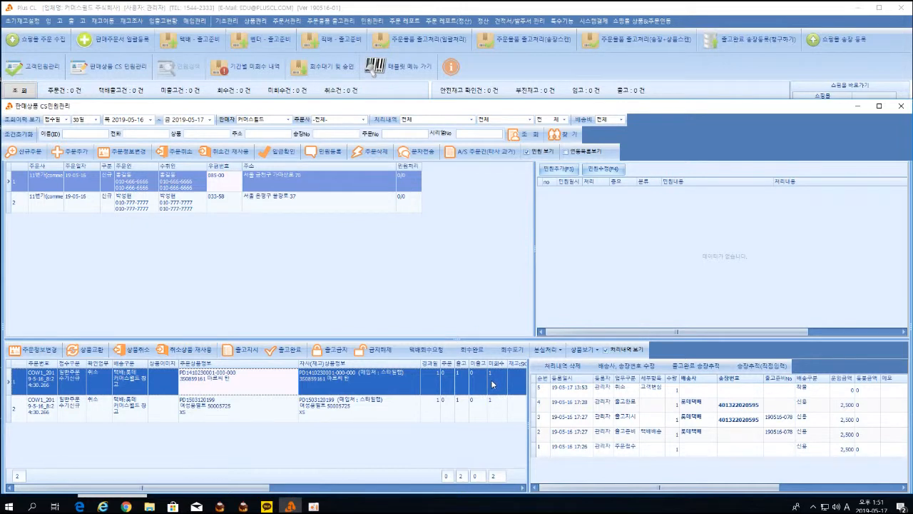
click(496, 403)
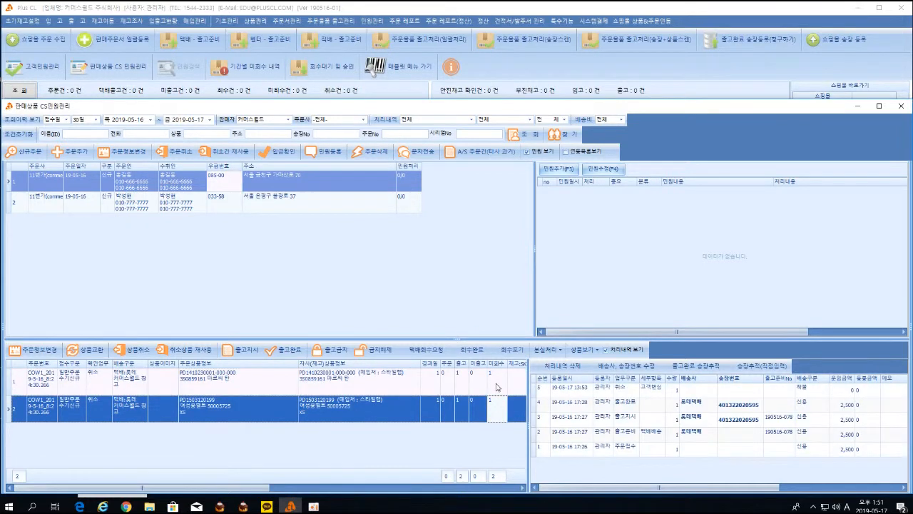
click(497, 385)
click(497, 402)
click(497, 388)
click(497, 403)
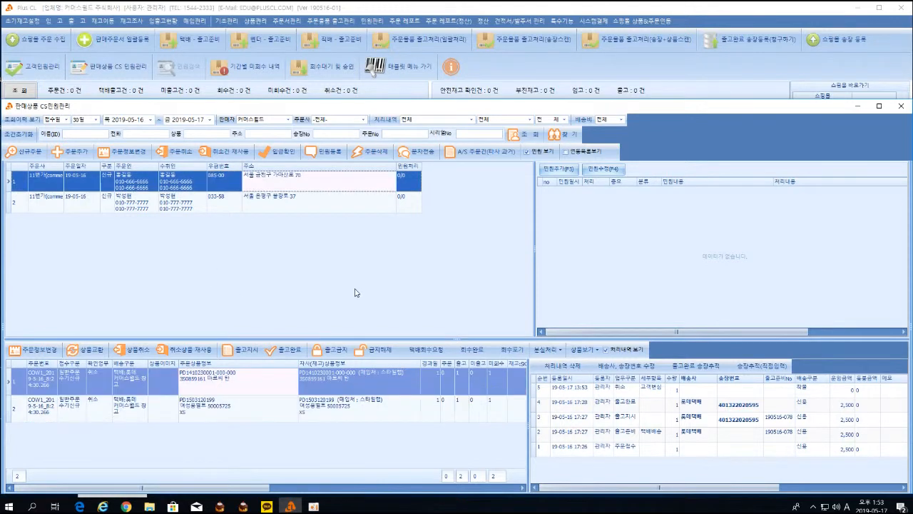
Step: Exchange FOWUP BBH185 in the second order for one unit of the same product with reason 고객변심
click(201, 203)
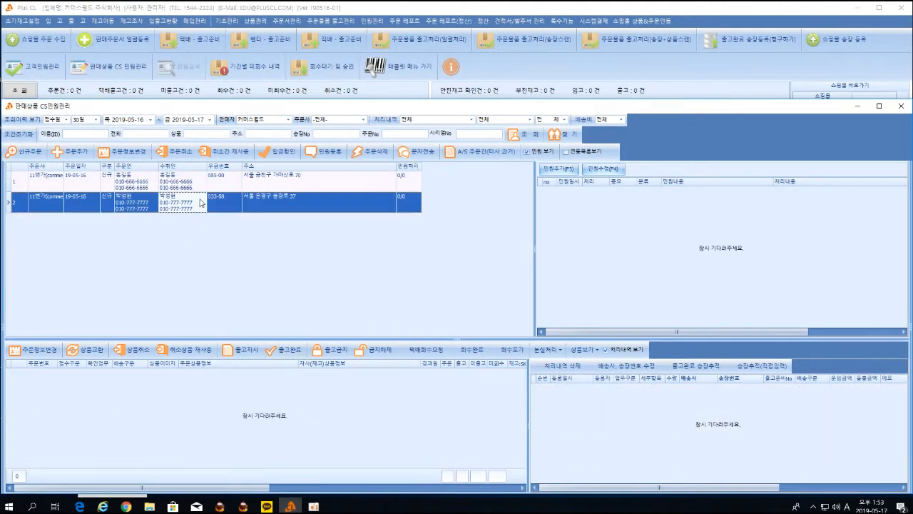
click(201, 378)
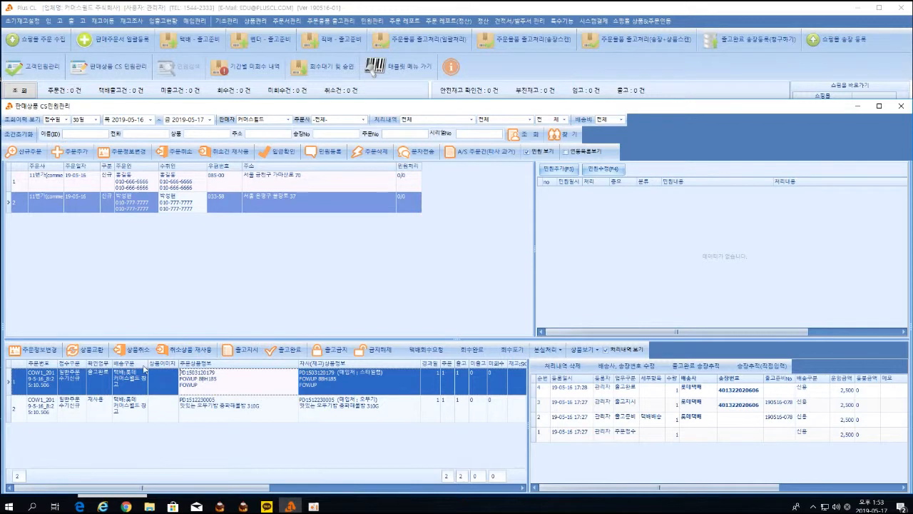
click(92, 351)
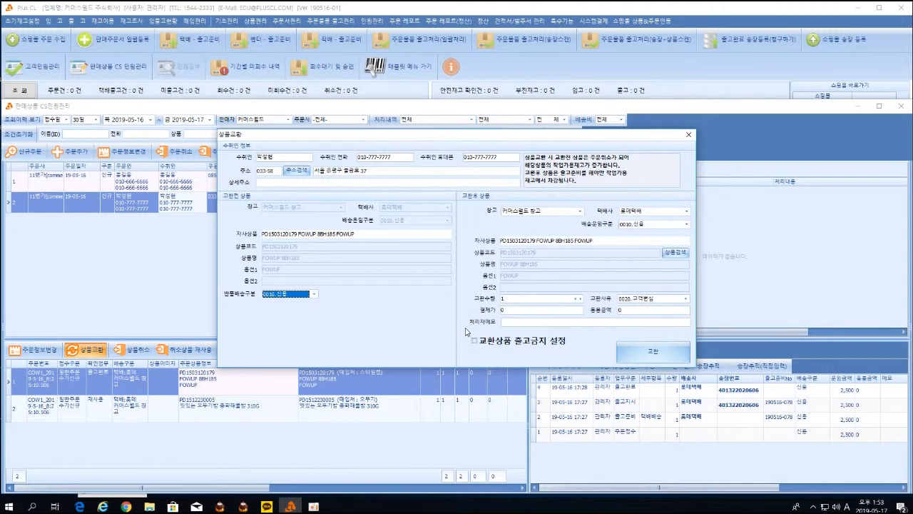
click(646, 350)
click(437, 282)
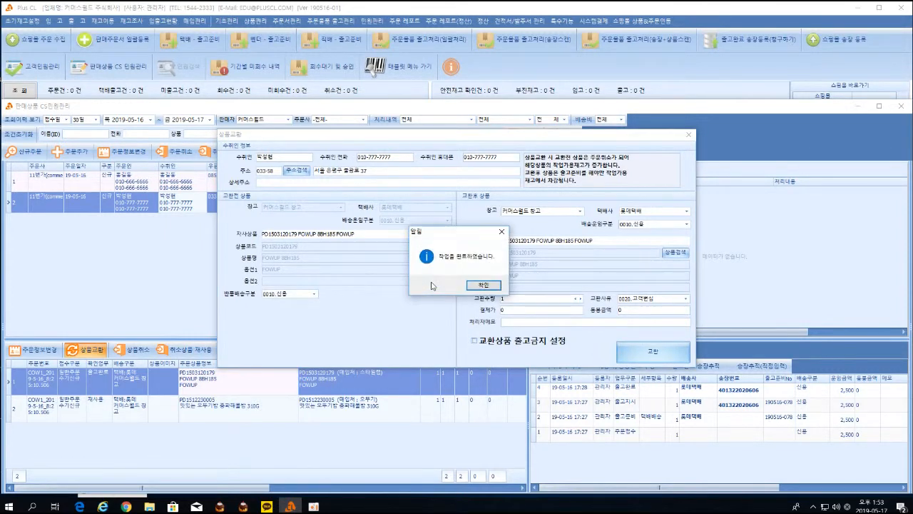
click(484, 284)
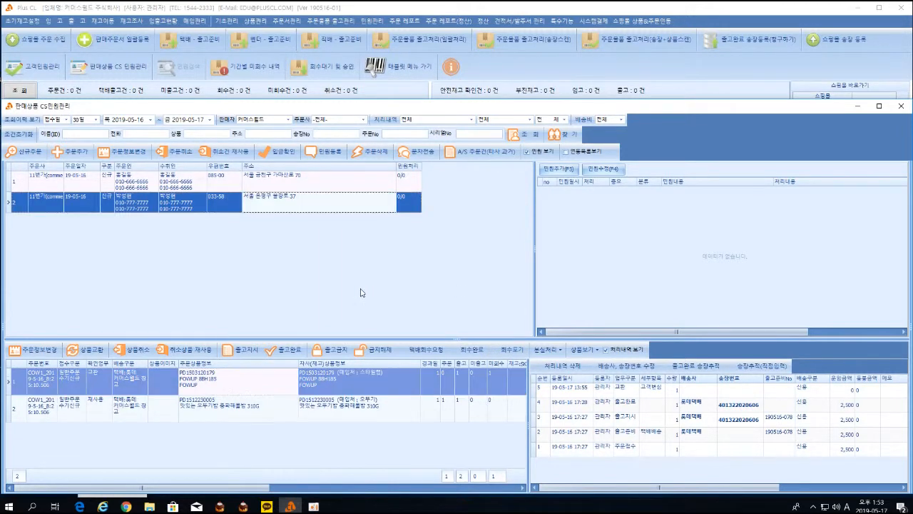
Step: Start 회수완료 for both cancelled products of the first order, with the return waybill number filled in and 전량회수 kept as collection type
click(339, 187)
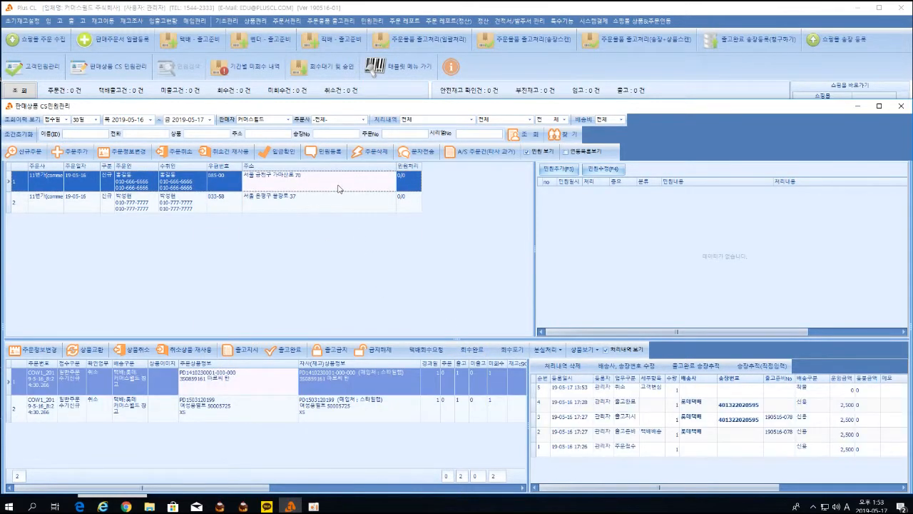
click(332, 203)
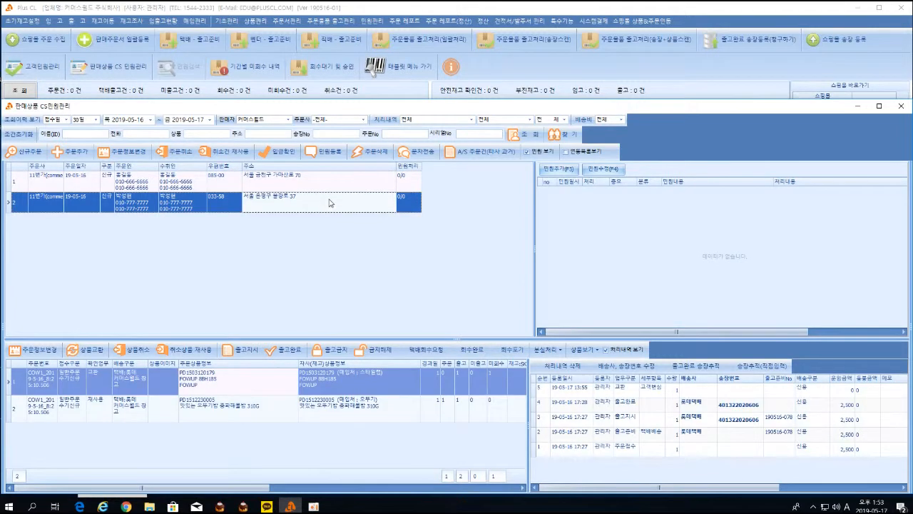
click(329, 184)
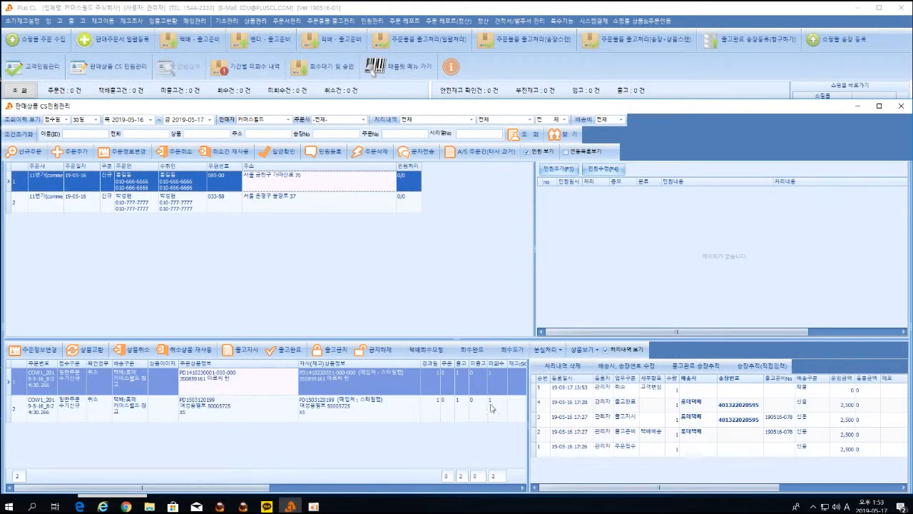
shift+click(416, 409)
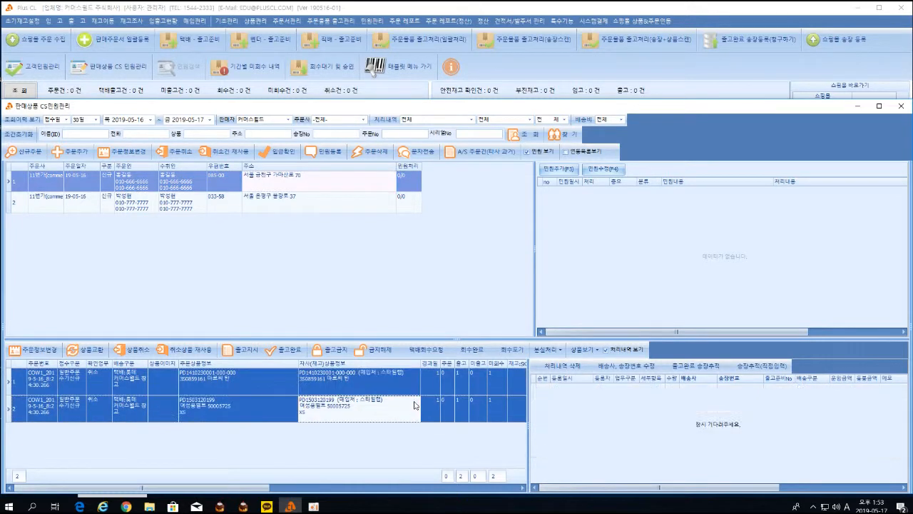
click(477, 356)
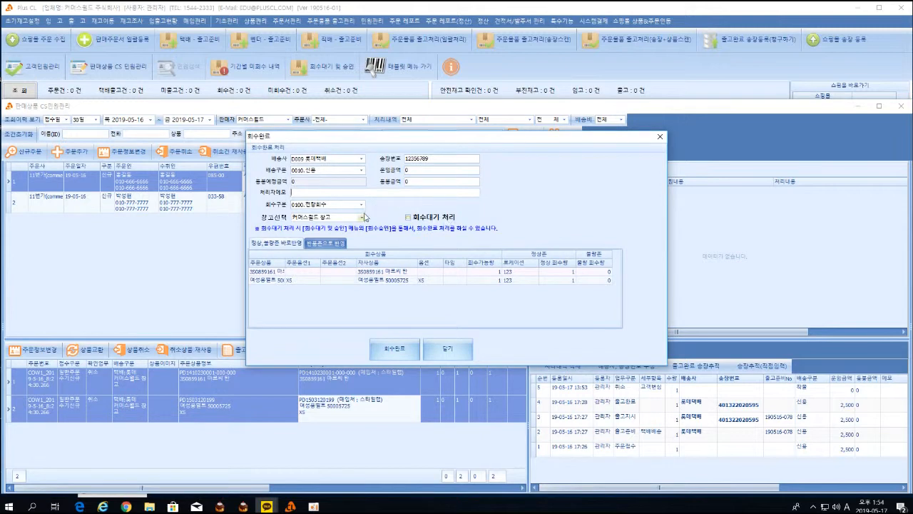
click(361, 205)
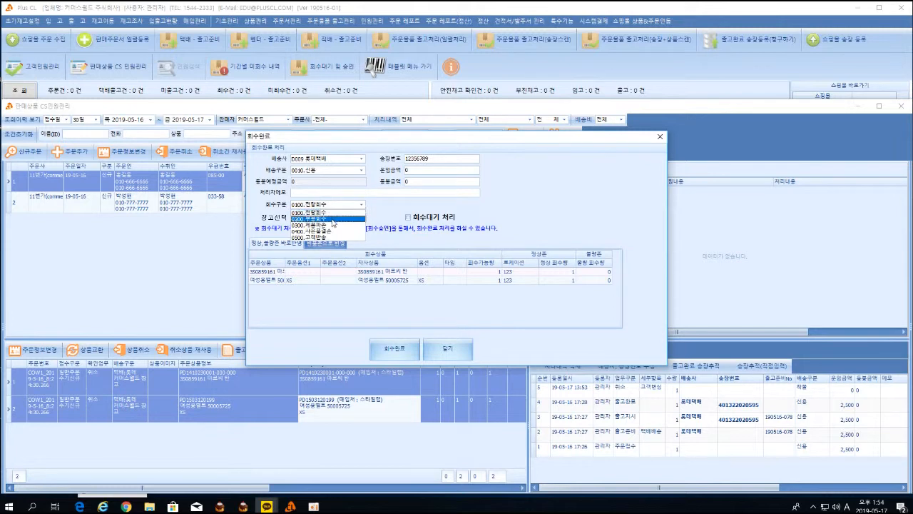
click(383, 206)
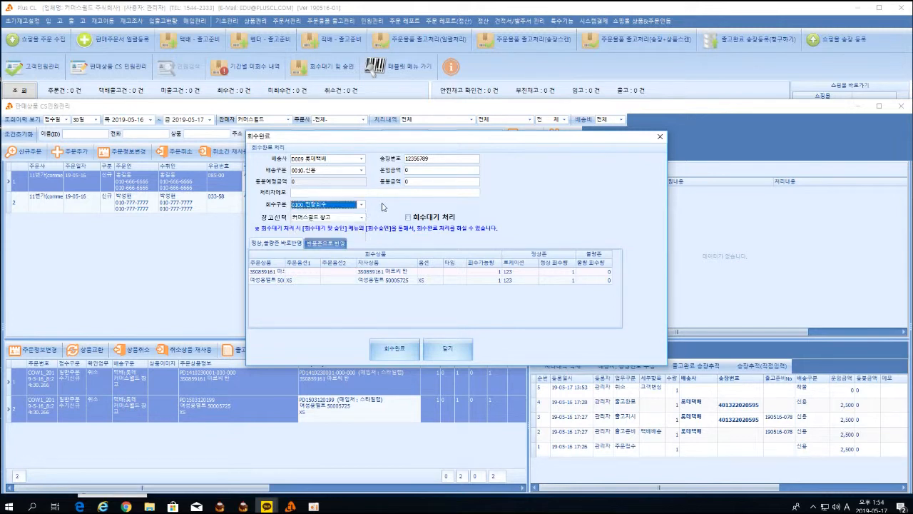
click(355, 217)
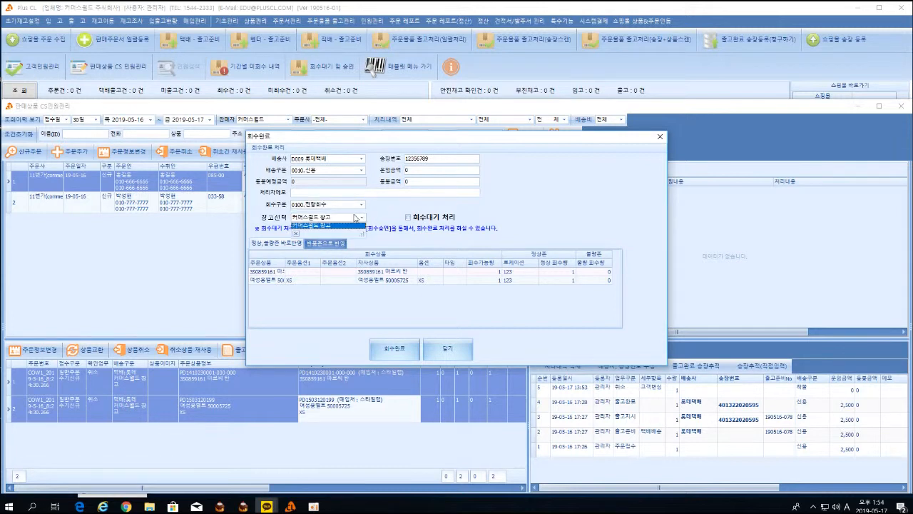
click(355, 217)
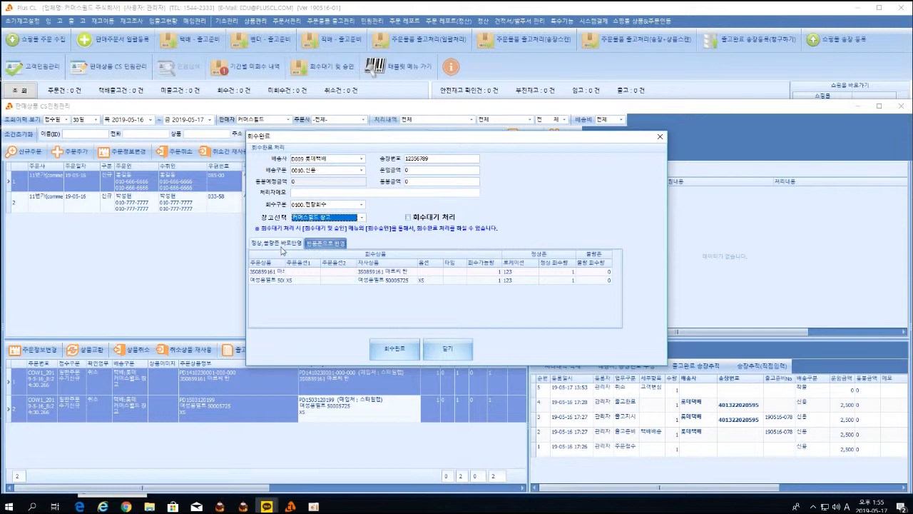
Step: Set the first product's 정상 회수량 to 0 and its 불량 회수량 to 1
click(563, 273)
text(0)
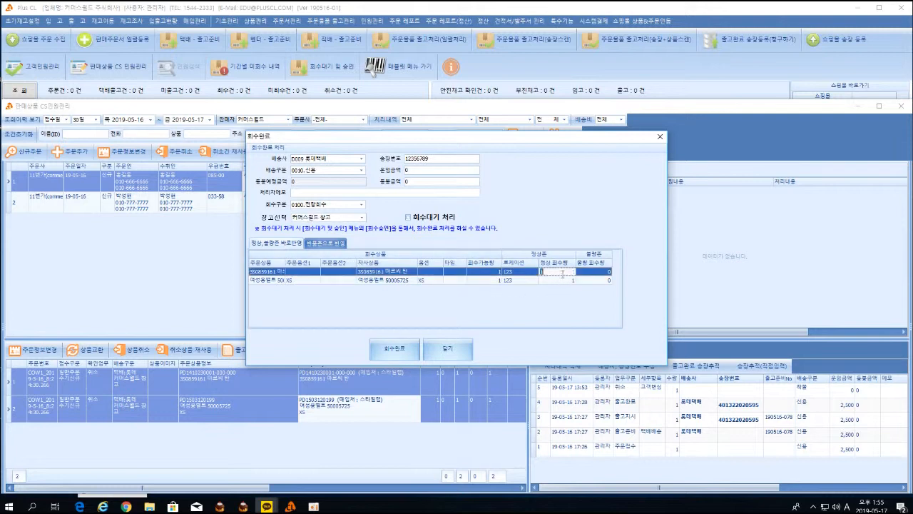
click(606, 272)
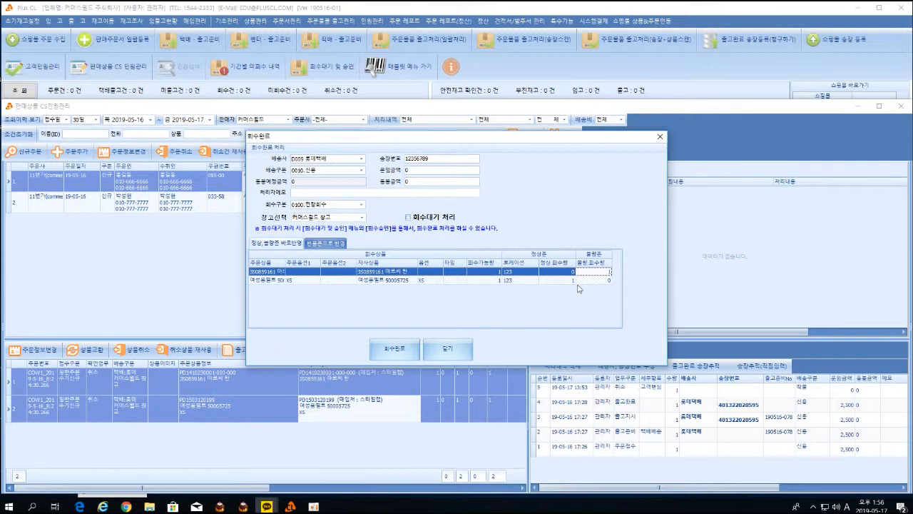
Step: Look at the 반품존으로 반영 option, return to 정상,불량존 바로반영 and complete the collection of both products
click(298, 243)
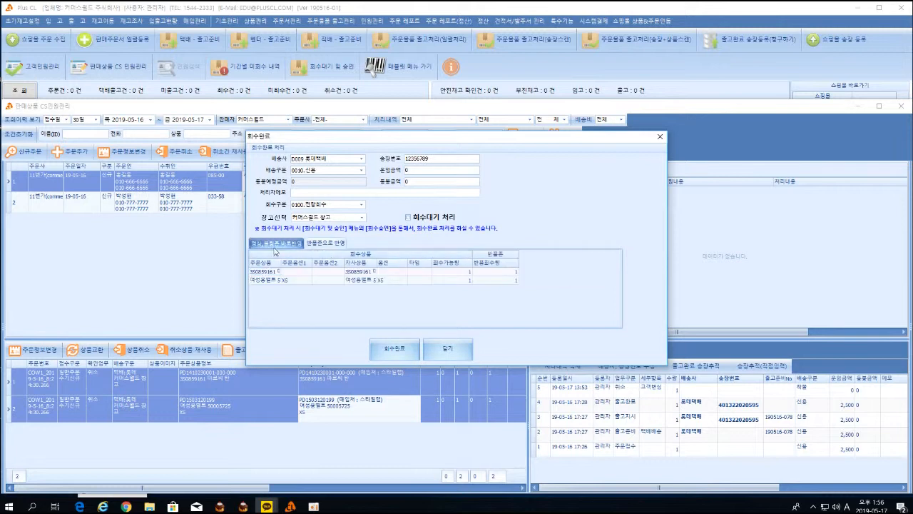
click(326, 244)
click(326, 246)
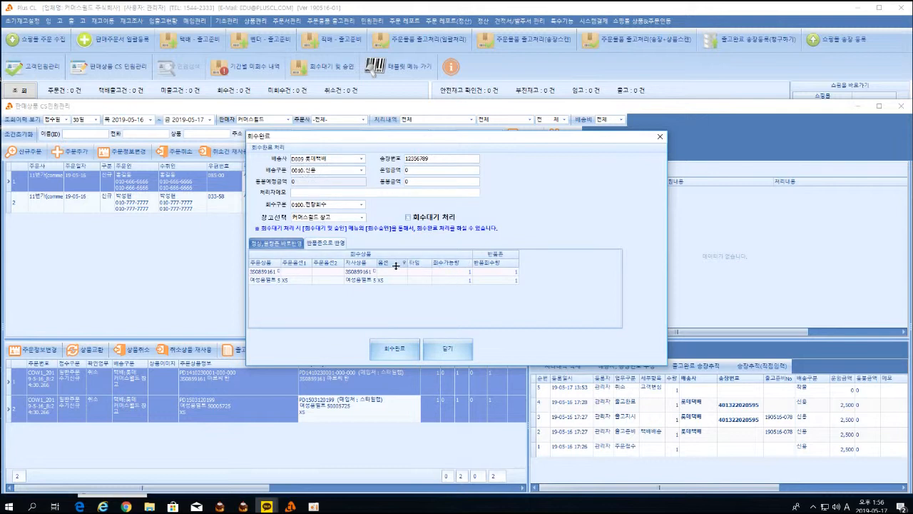
click(325, 243)
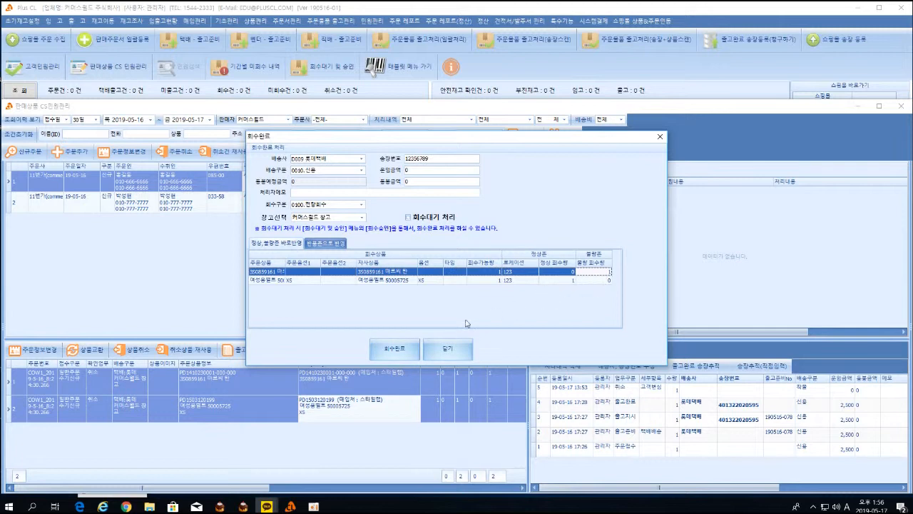
click(404, 349)
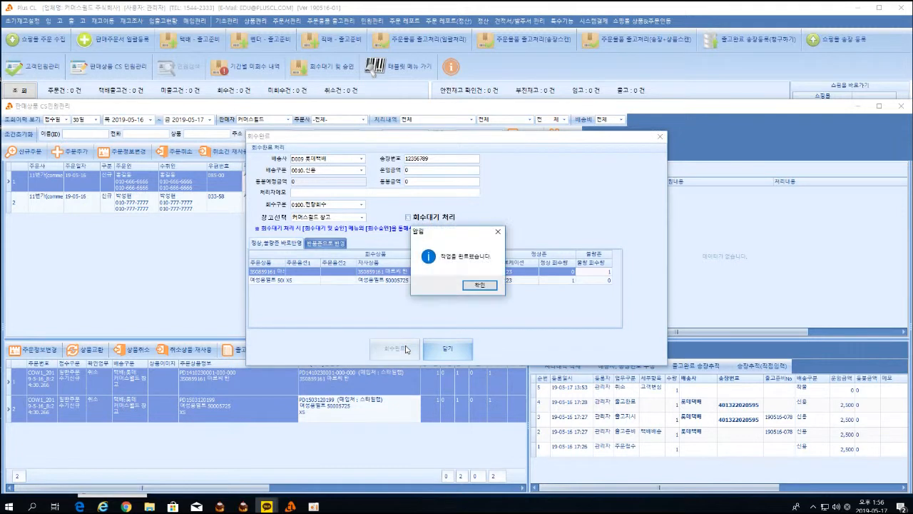
click(476, 286)
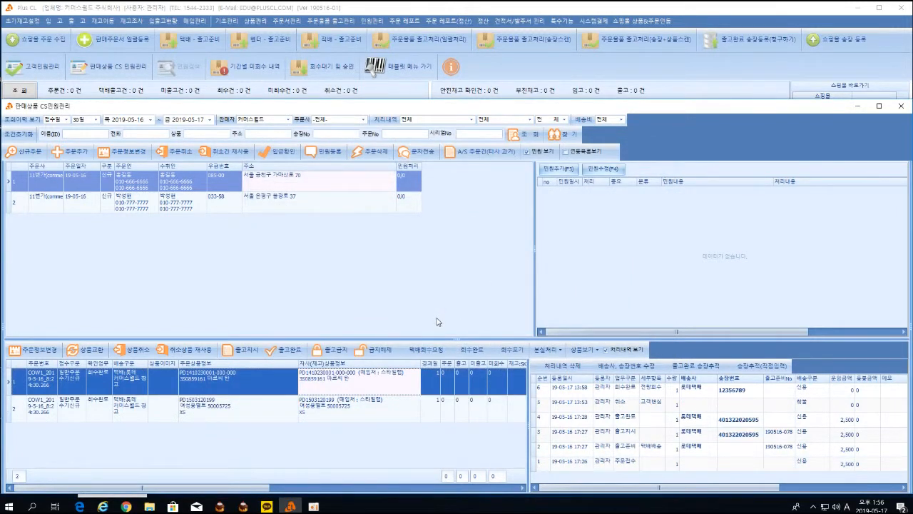
Step: Start 회수완료 for the exchanged FOWUP BBH185 in the second order and enter the return waybill number
click(219, 204)
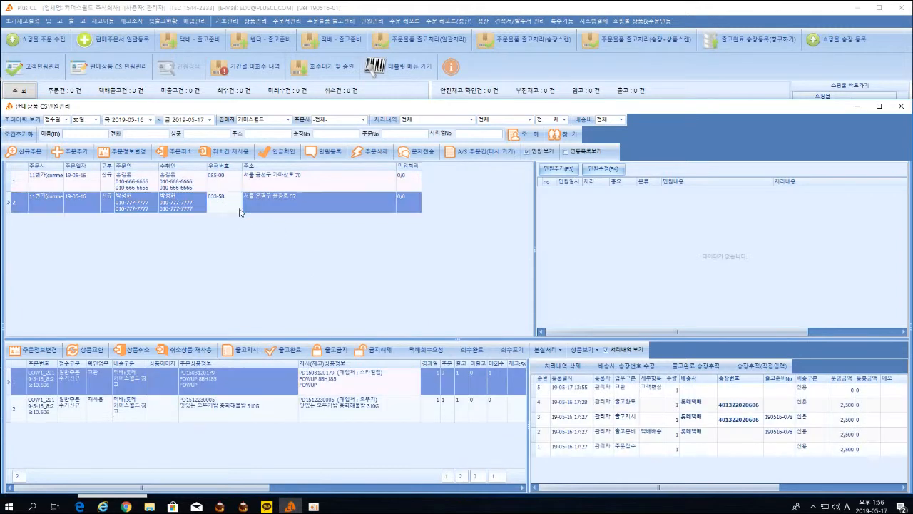
click(431, 388)
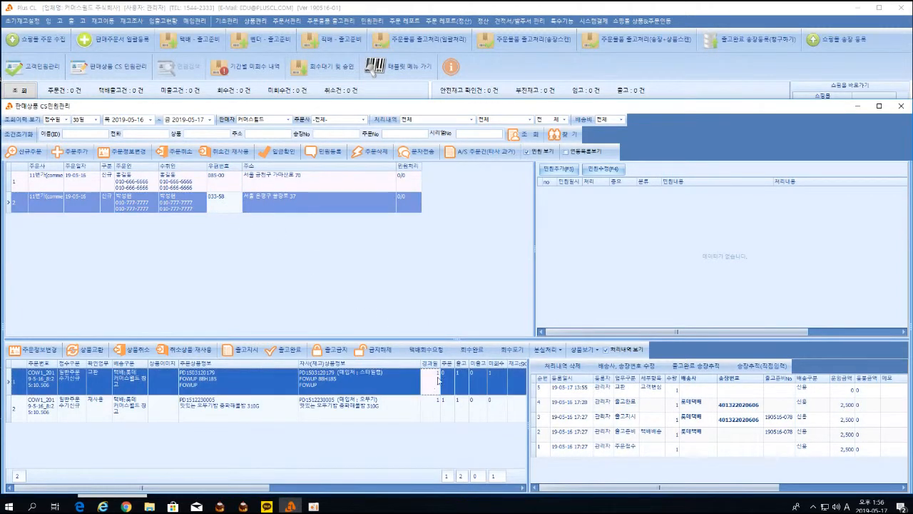
click(472, 349)
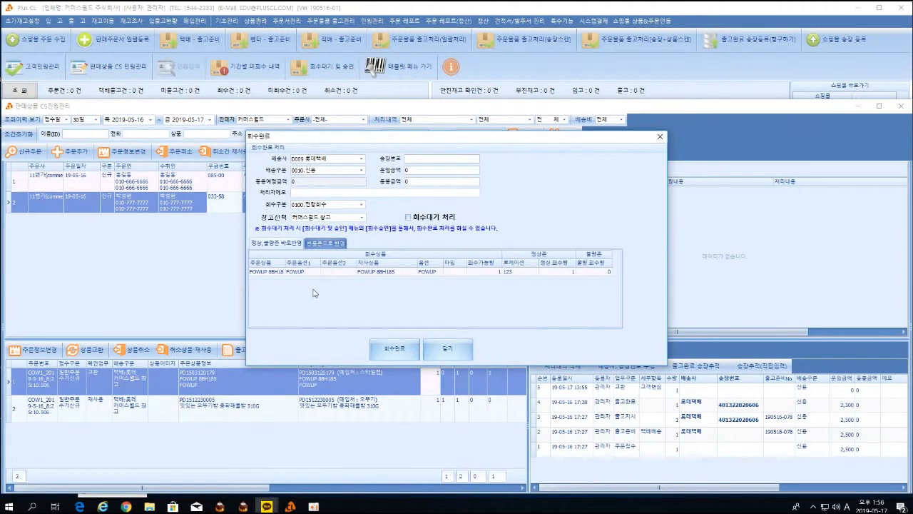
text(12312354363546536)
Step: Compare the 반품존으로 반영 option with 정상,불량존 바로반영, keep 정상,불량존 바로반영 and complete the collection of the exchanged product
click(326, 244)
click(284, 244)
click(325, 244)
click(284, 246)
click(395, 348)
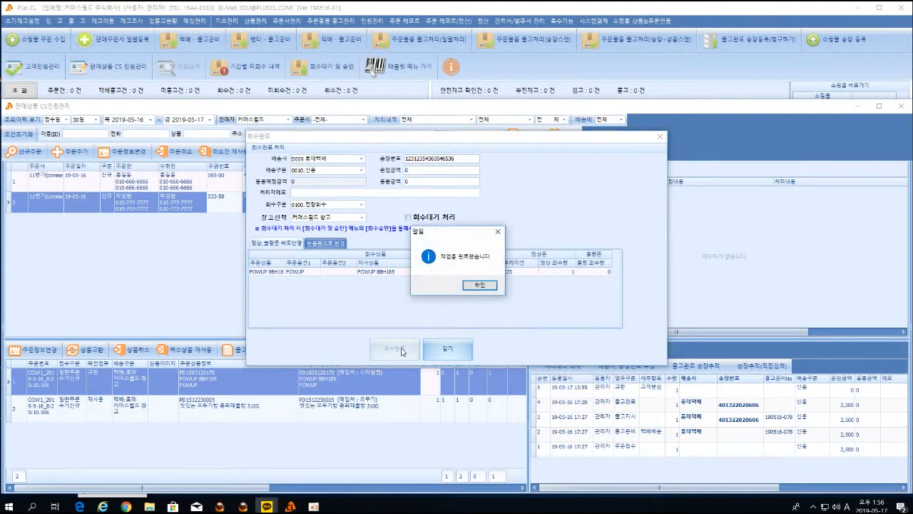
click(475, 288)
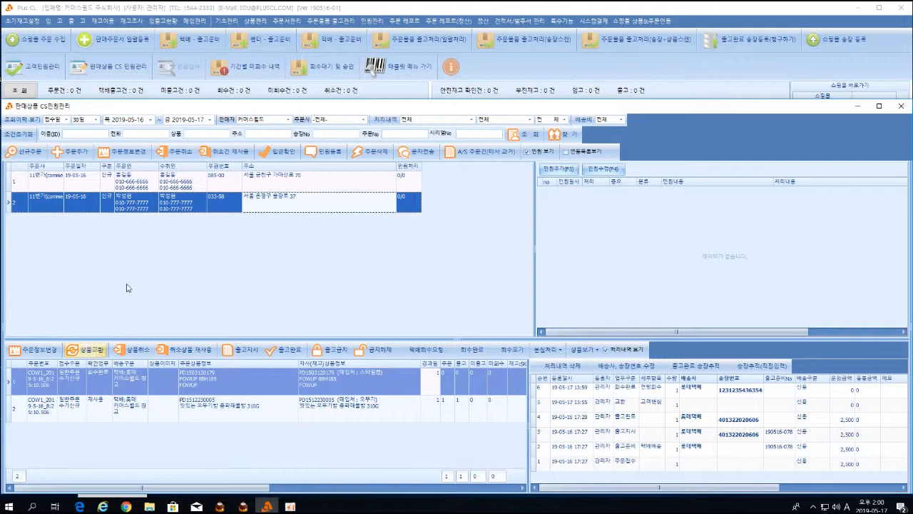
Step: Select the first order again, look at the 기간별 미회수 내역 window and minimize it
click(215, 181)
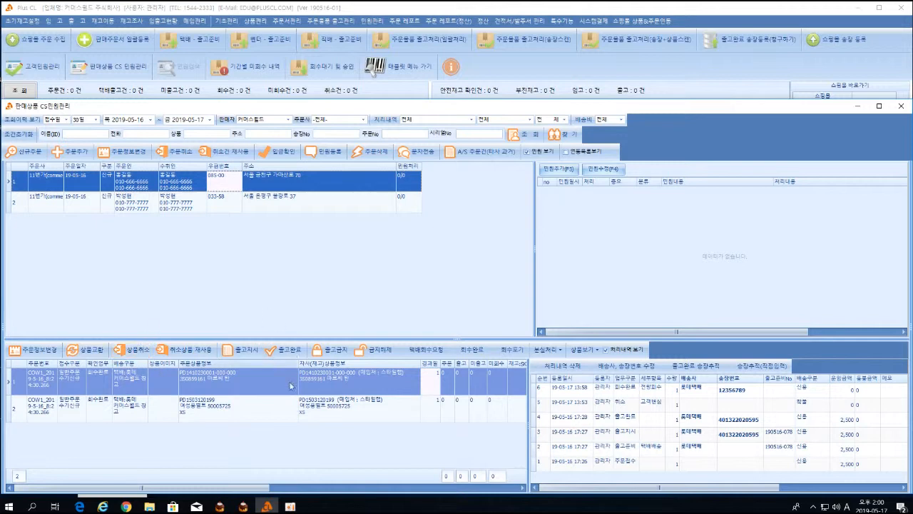
click(244, 68)
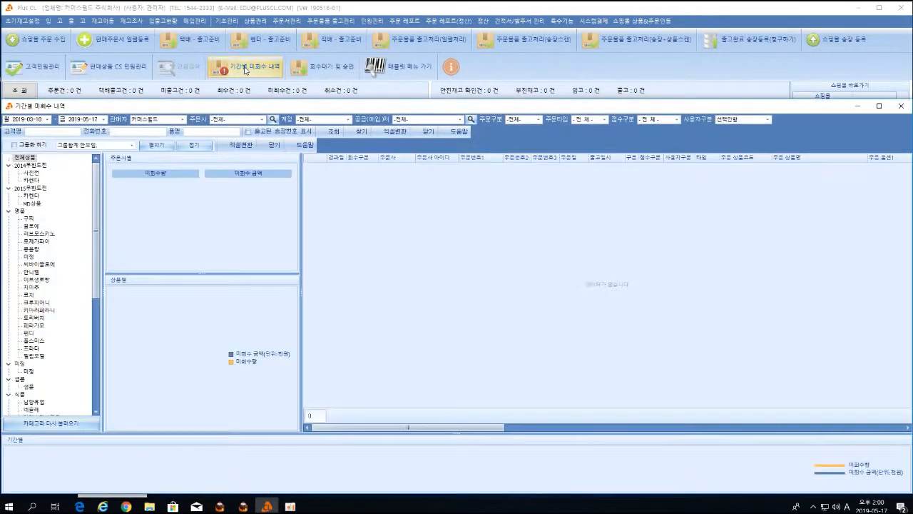
click(858, 106)
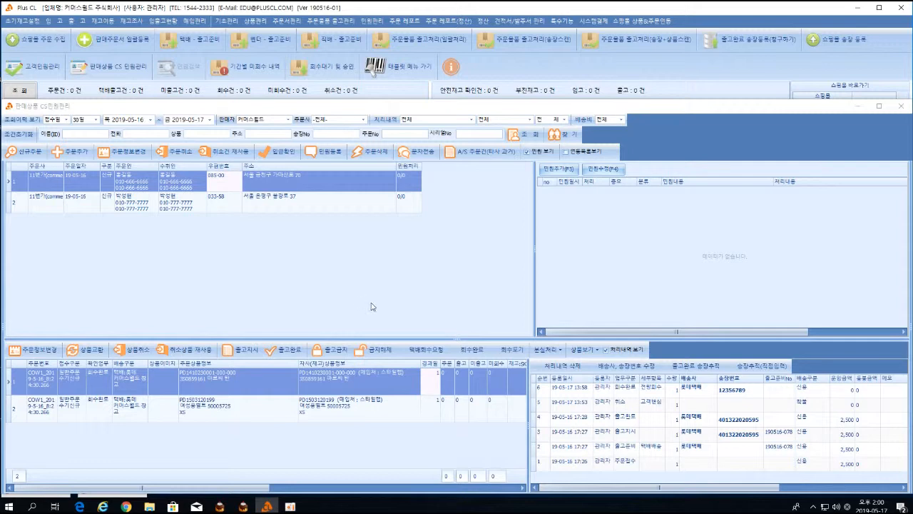
Step: Examine the 회수완료 entry in the first order's processing history and close the 판매상품 CS민원관리 window
click(648, 389)
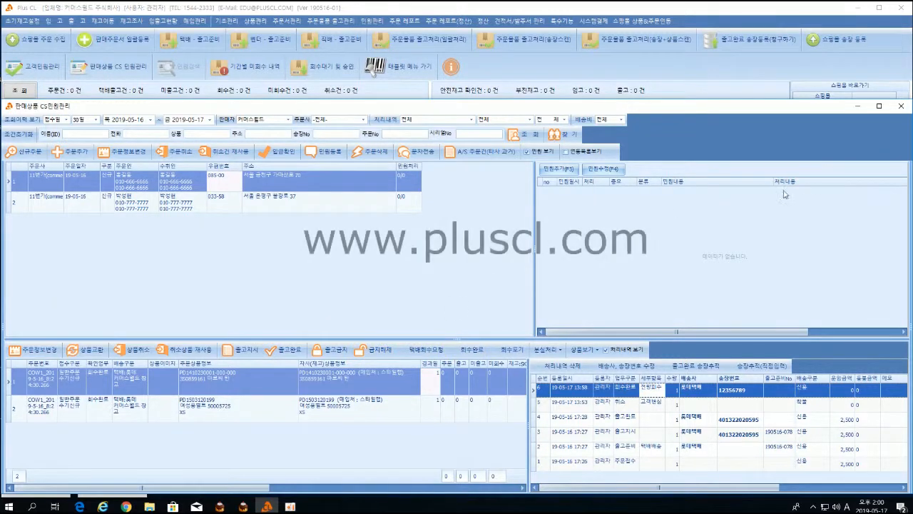
click(900, 106)
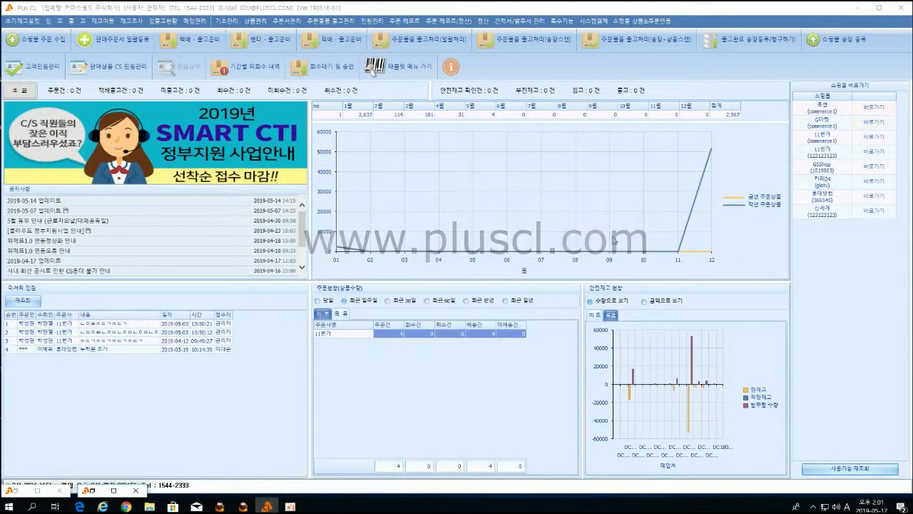